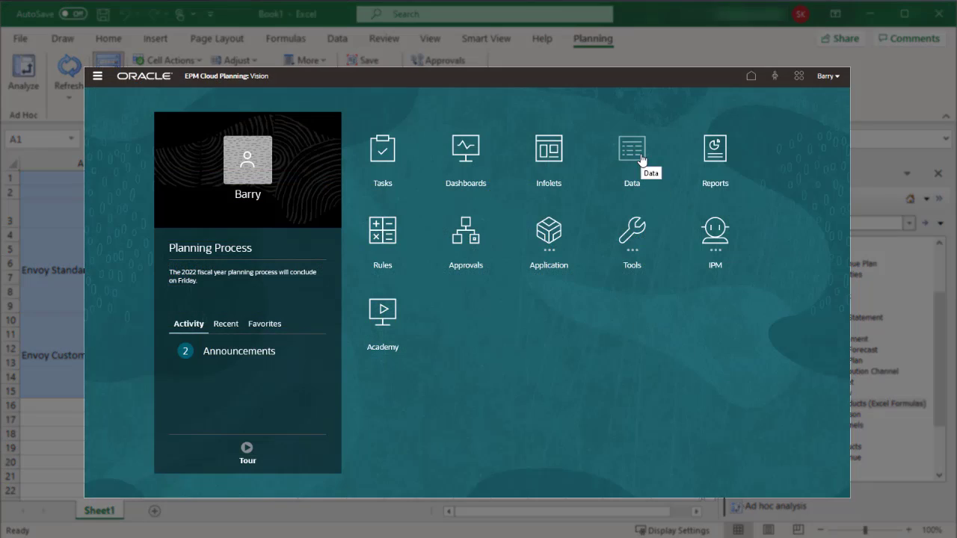
Step: Open the Data Entry forms library in EPM Planning and show its All Types form-type list
left_click(633, 153)
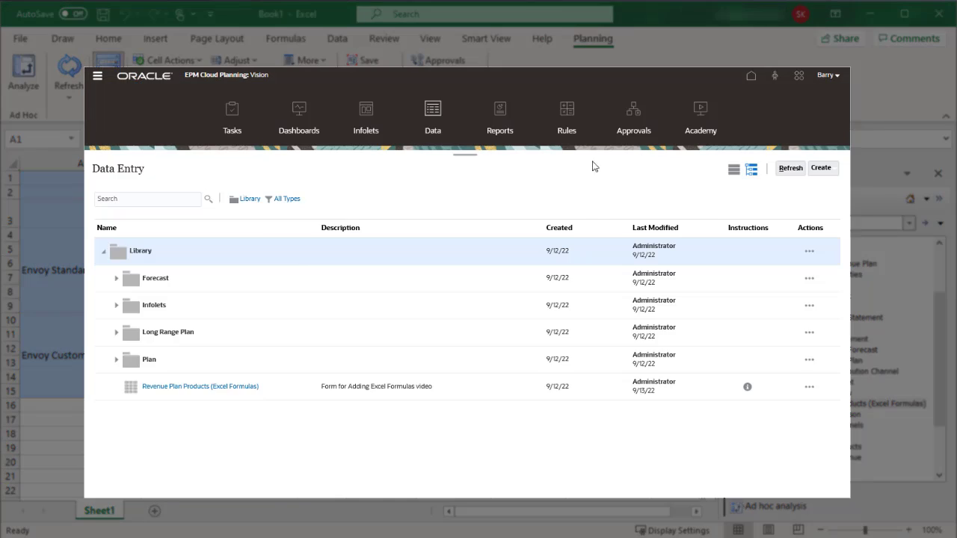
left_click(286, 199)
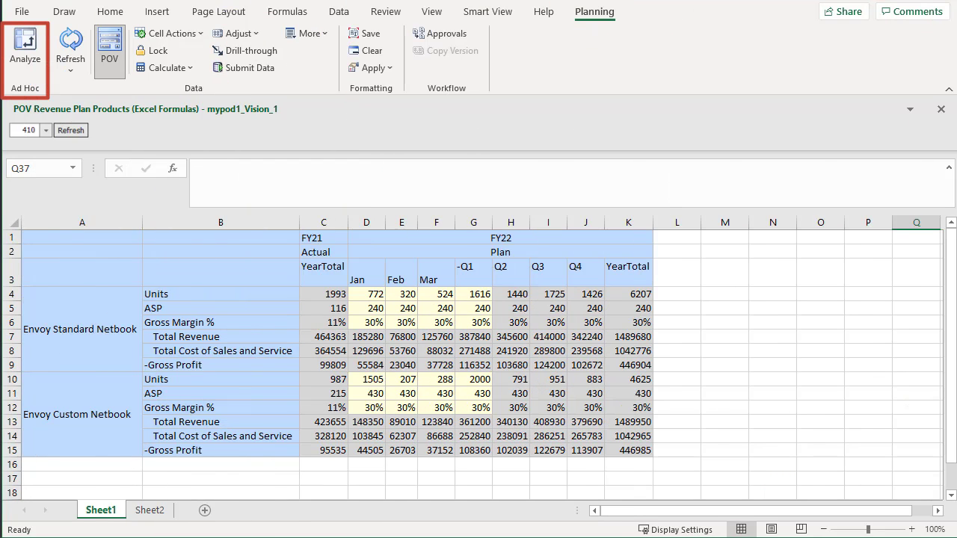
Step: Analyze the form as an ad hoc grid, enter =D4*1.95 in D10, and refresh
left_click(25, 52)
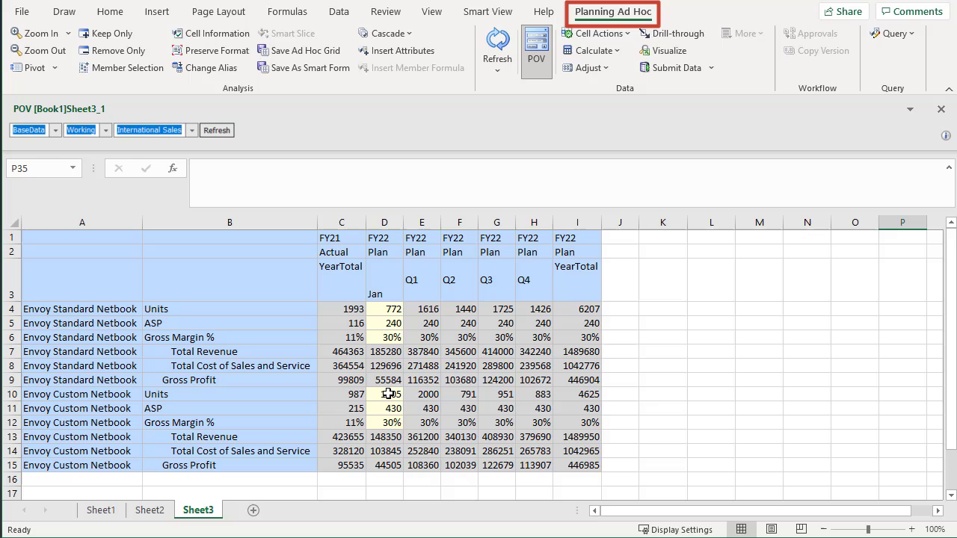
left_click(389, 394)
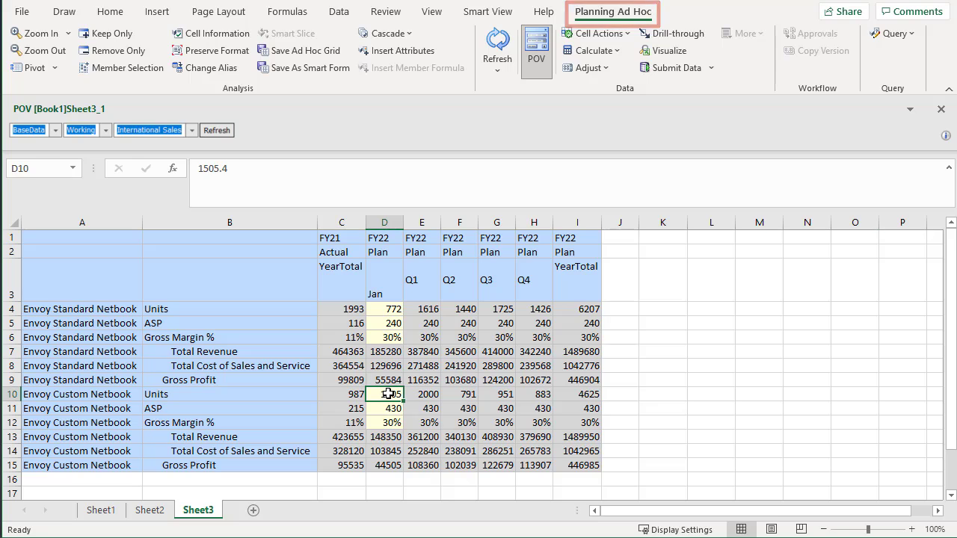
type("=")
left_click(388, 311)
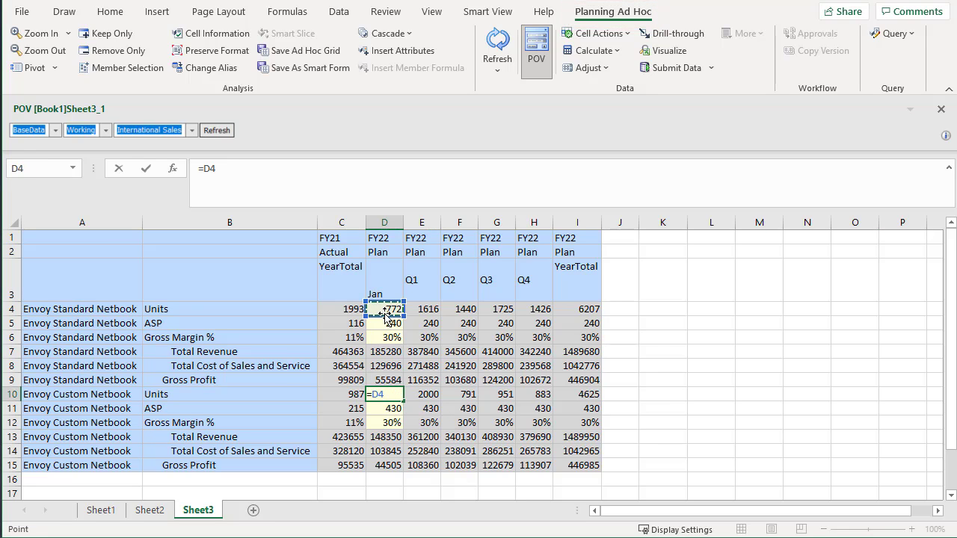
type("*1.9")
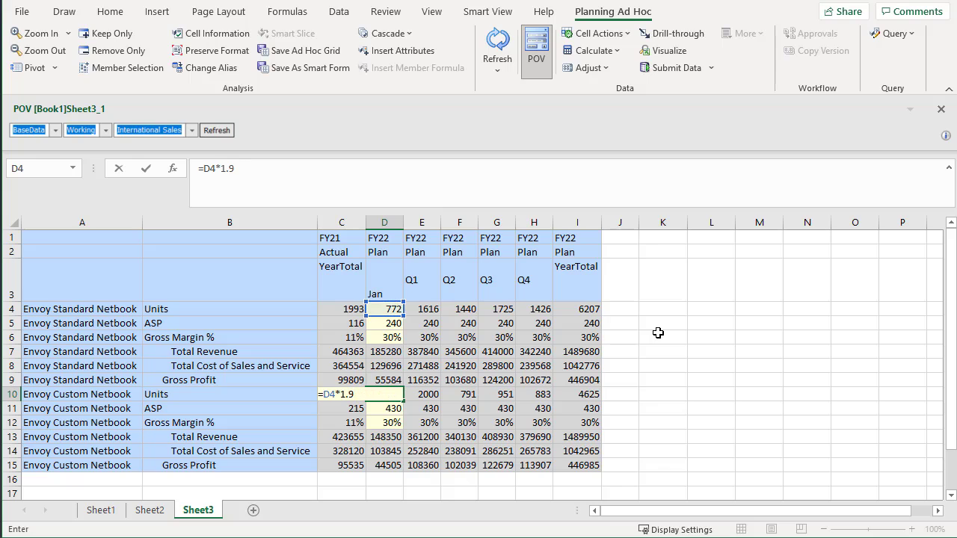
type("5")
key("Return")
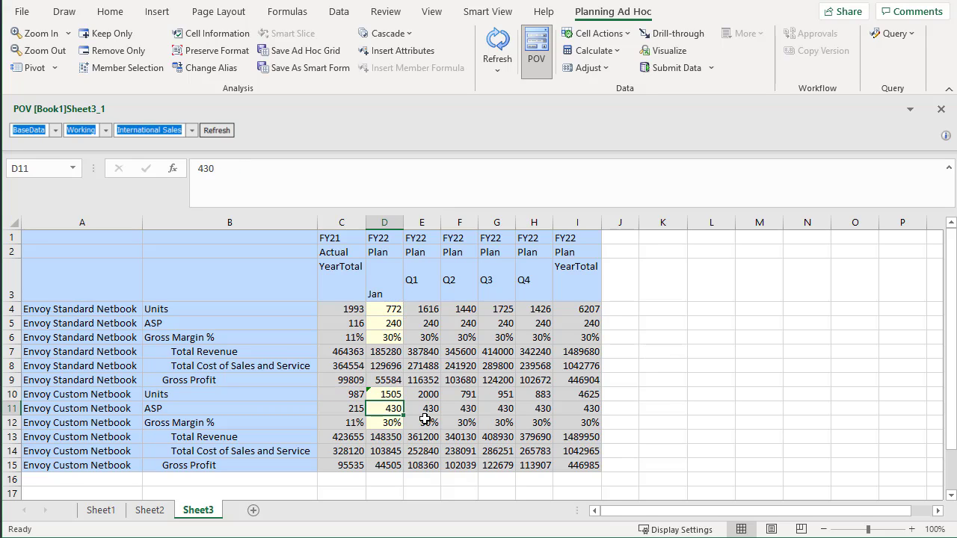
left_click(389, 396)
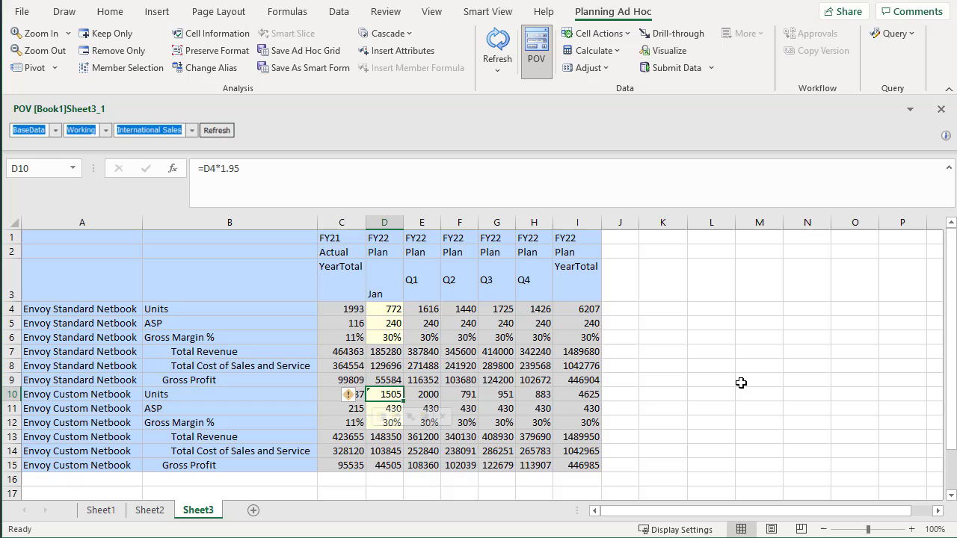
left_click(501, 75)
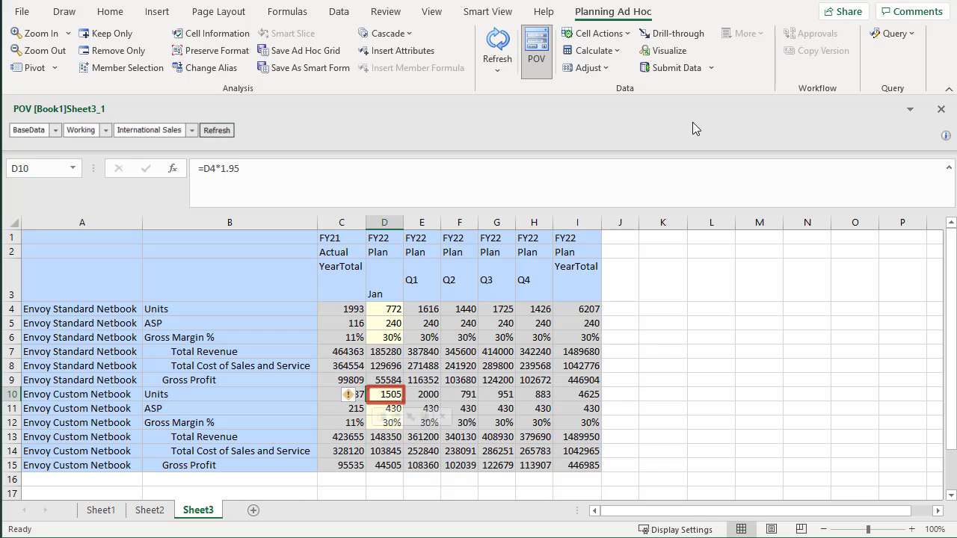
Step: Insert a new row 9 labelled 'Commission Percent' above Gross Profit
left_click(11, 380)
right_click(12, 380)
left_click(67, 242)
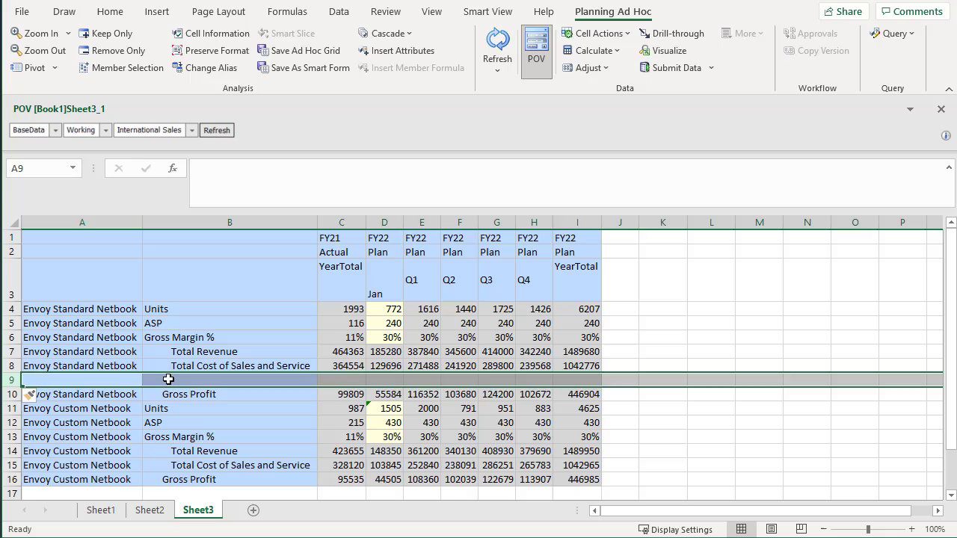
left_click(169, 380)
type("Commission Percent")
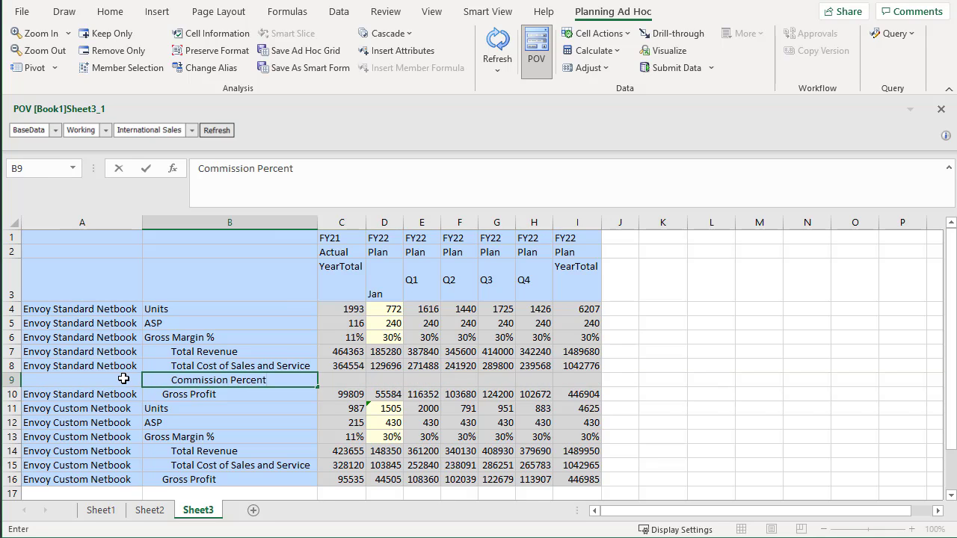
left_click(359, 380)
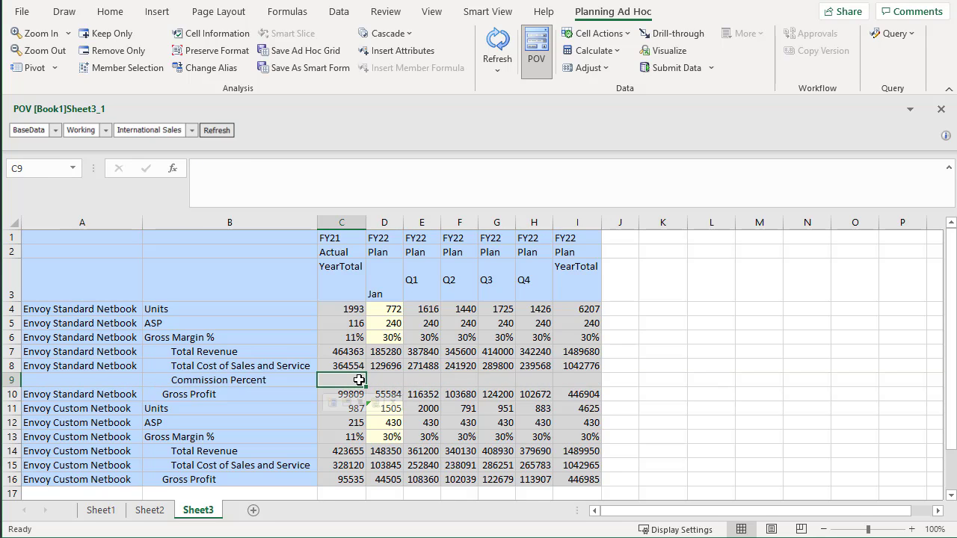
Step: Enter =IF(C7<200000,0.05,IF(C7<400000,0.06,0.07)) in C9
type("=IF(")
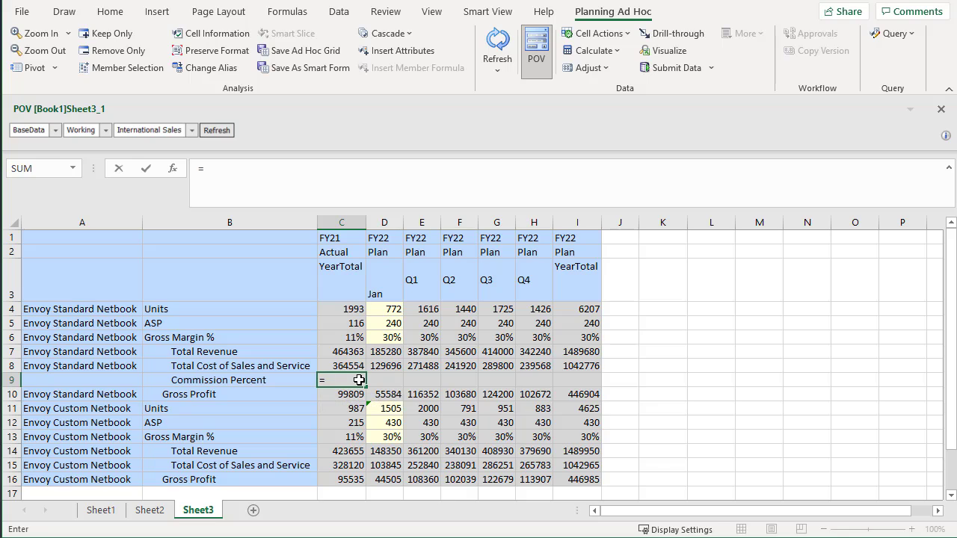
left_click(355, 356)
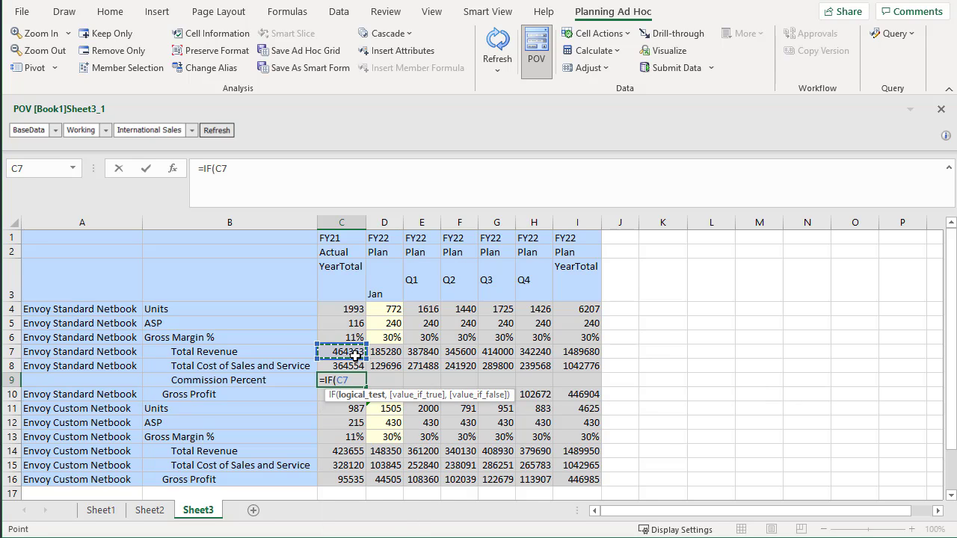
type("<200000,0.")
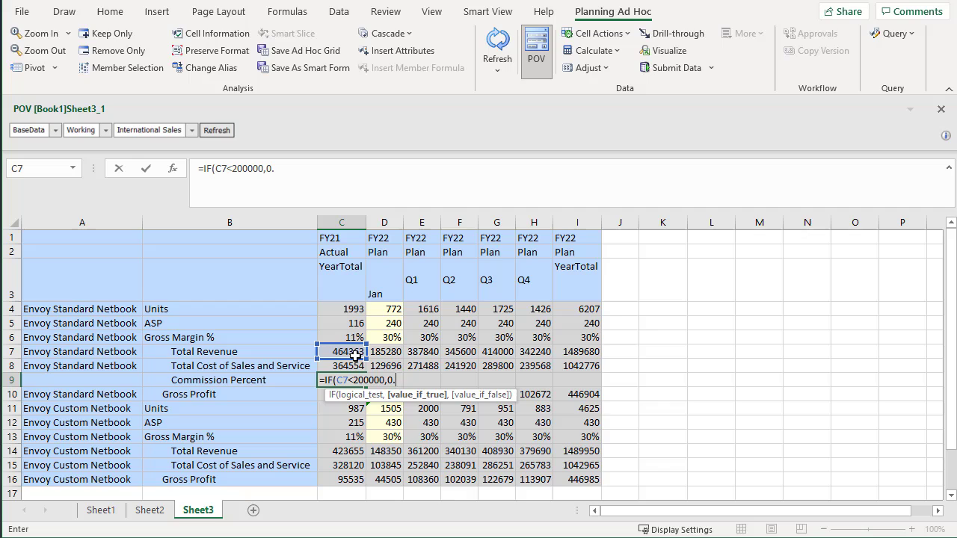
type("05,IF(")
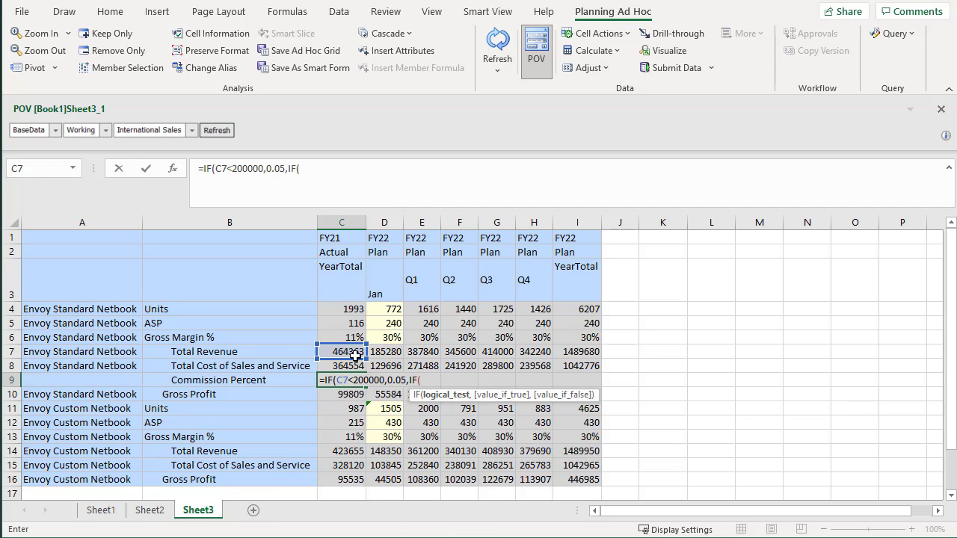
left_click(340, 353)
type("<400000,")
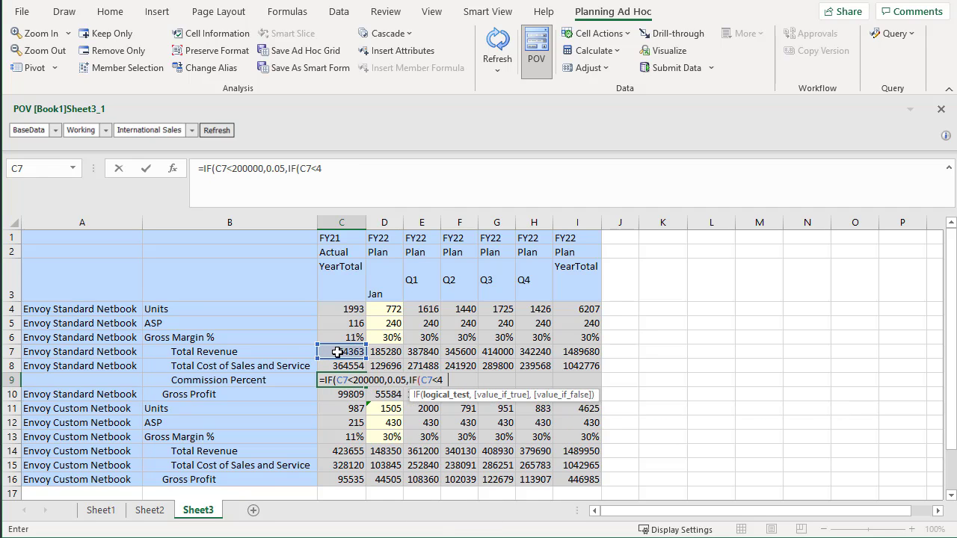
type("0.06,0.07")
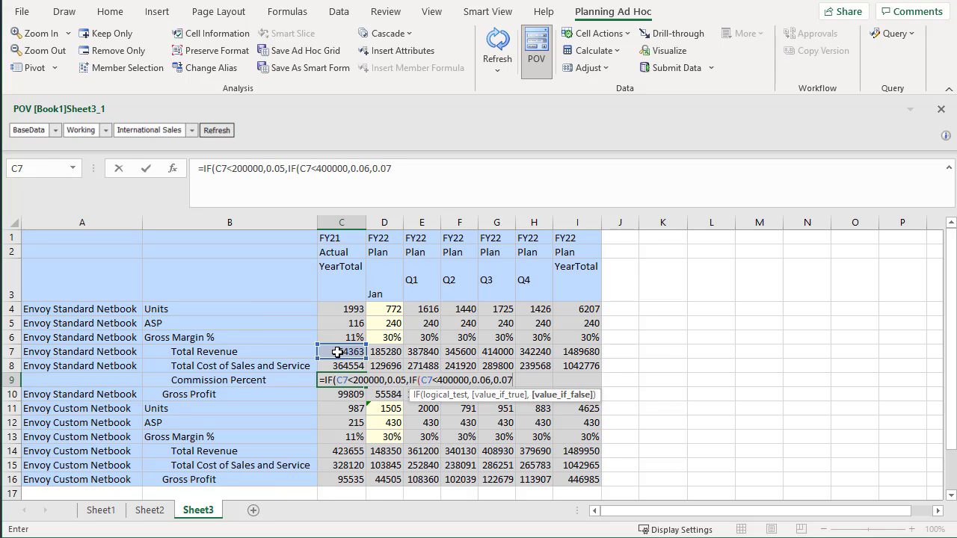
type("))")
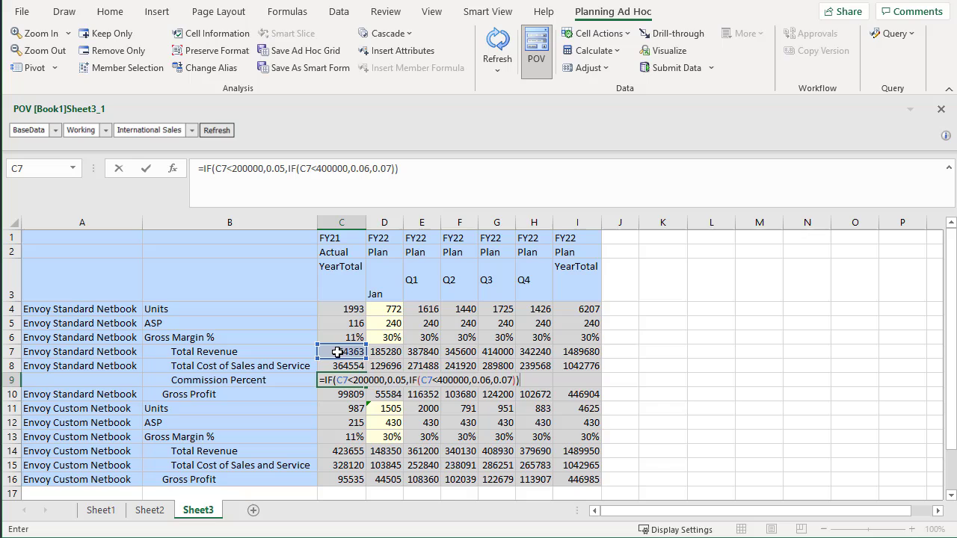
key("Return")
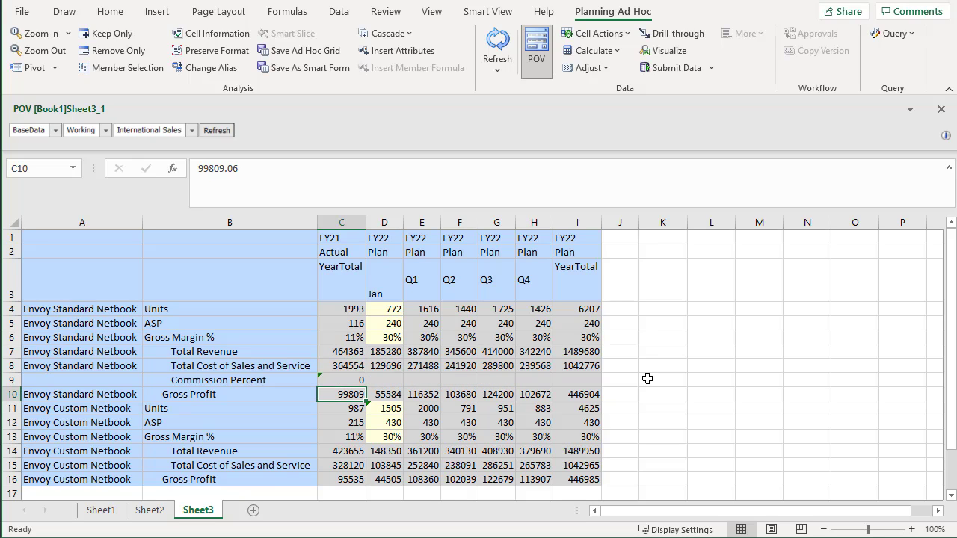
Step: Format C9 as Percentage, fill the formula across to I9, and select row 10
right_click(359, 380)
left_click(409, 306)
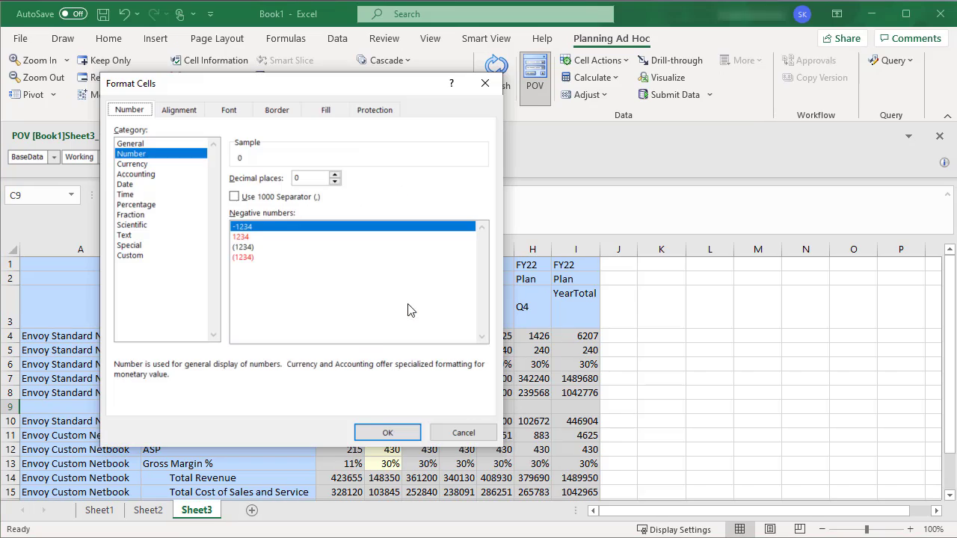
left_click(150, 204)
left_click(382, 433)
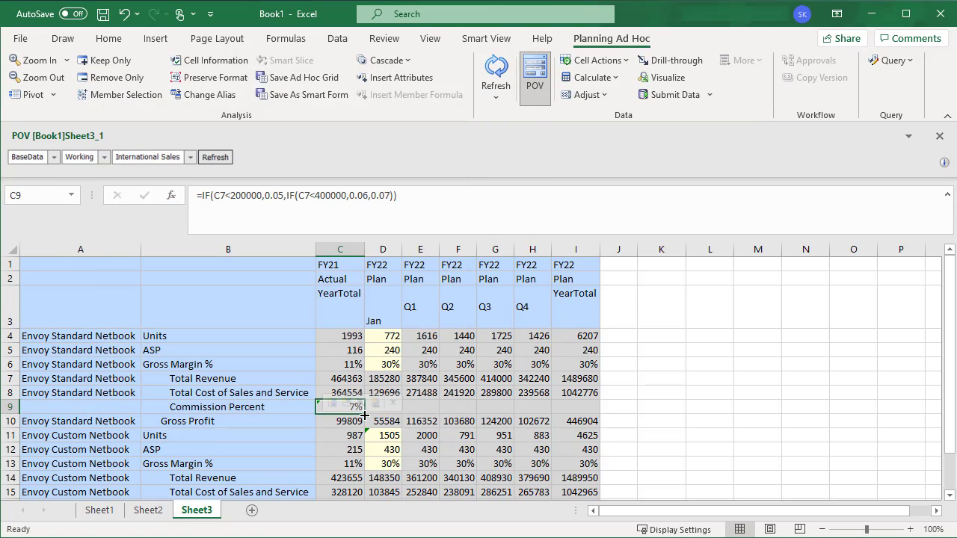
left_click_drag(364, 414, 584, 411)
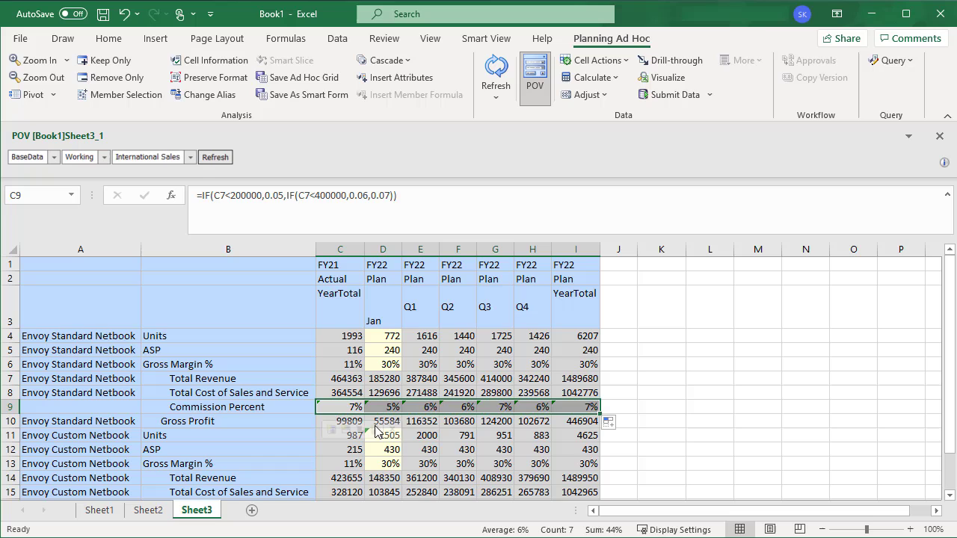
left_click(13, 421)
Step: Add a 'Commission' row 10 with formula =C7*C9 in C10
right_click(13, 421)
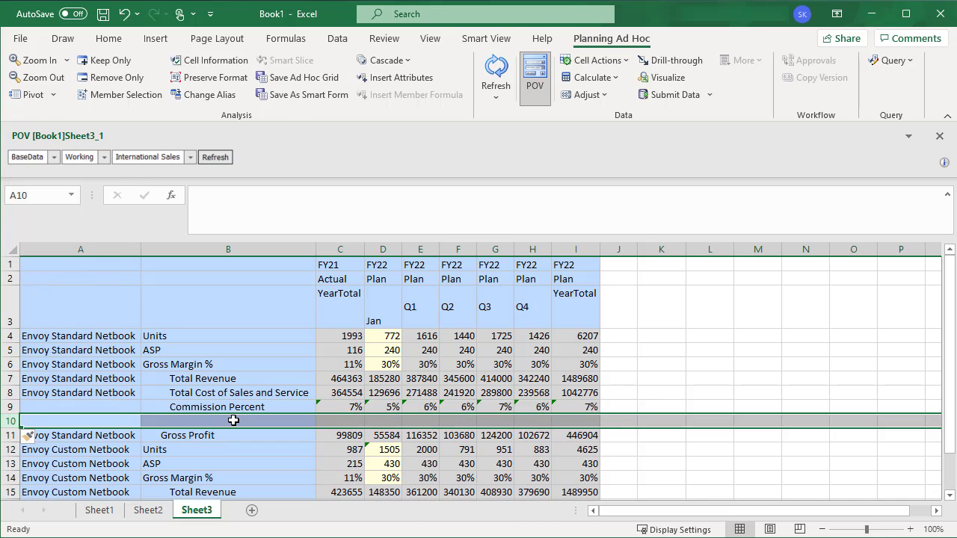
left_click(232, 421)
type("Commission")
left_click(339, 420)
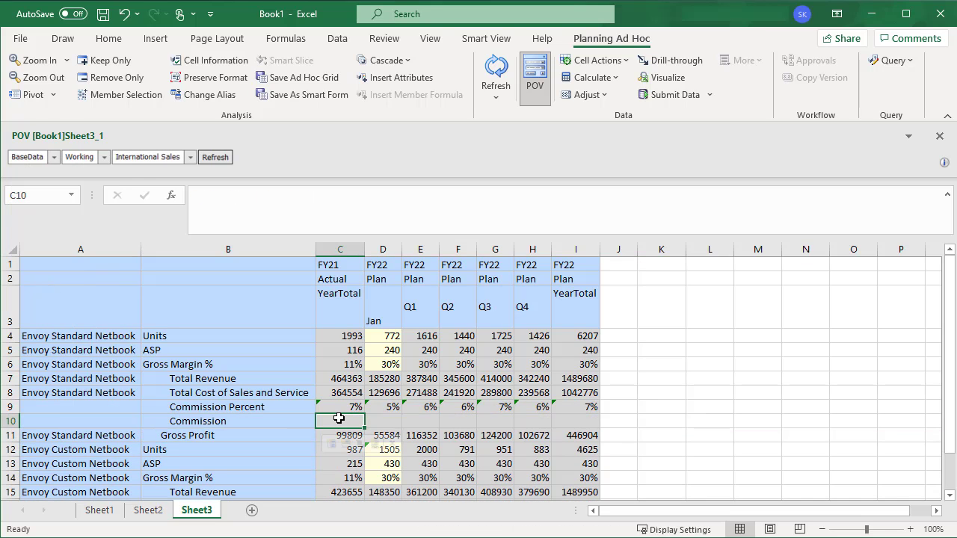
type("=")
left_click(341, 380)
type("*")
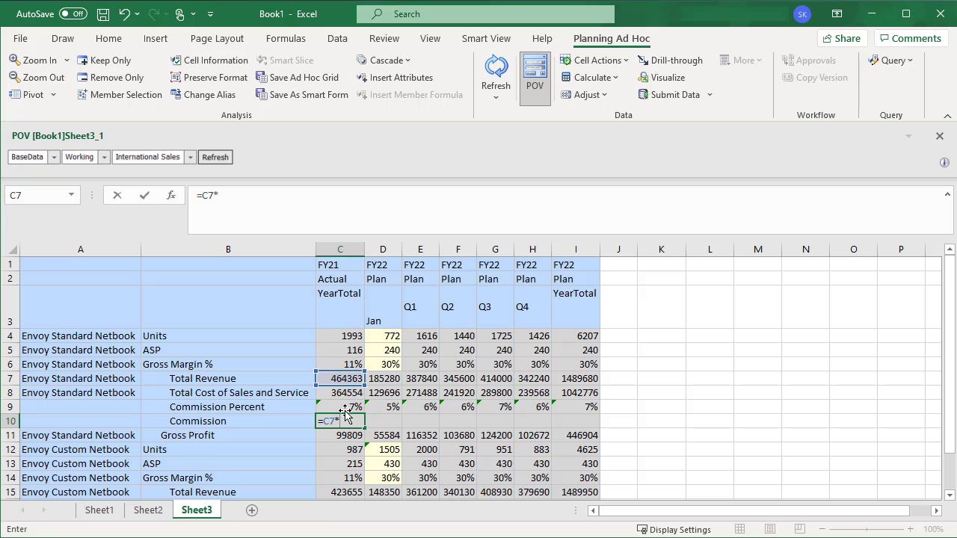
left_click(343, 407)
key("Return")
Step: Format C10:I10 as Currency with no symbol, then refresh the grid and submit data
left_click(356, 421)
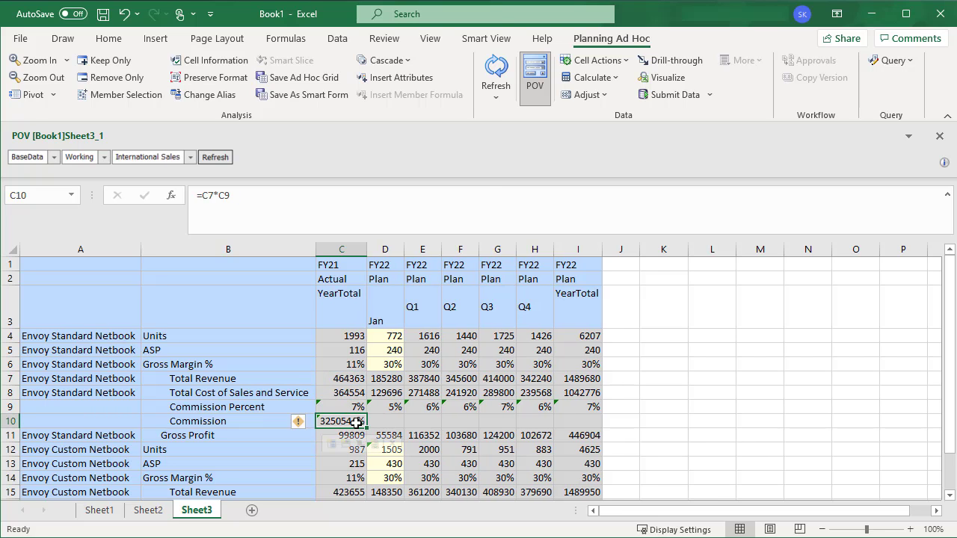
right_click(356, 421)
left_click(374, 346)
left_click(148, 177)
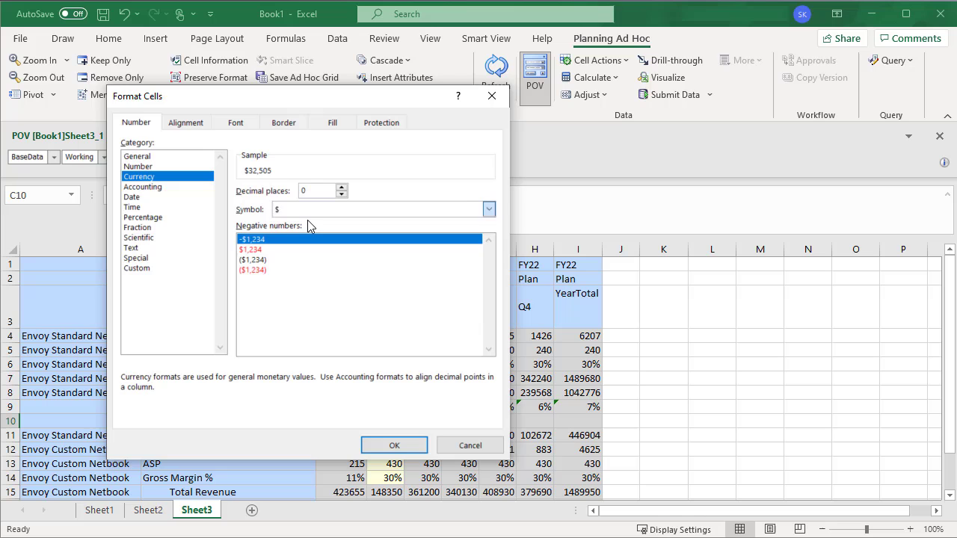
scroll(307, 217, "up", 1)
left_click(394, 445)
left_click_drag(351, 421, 580, 427)
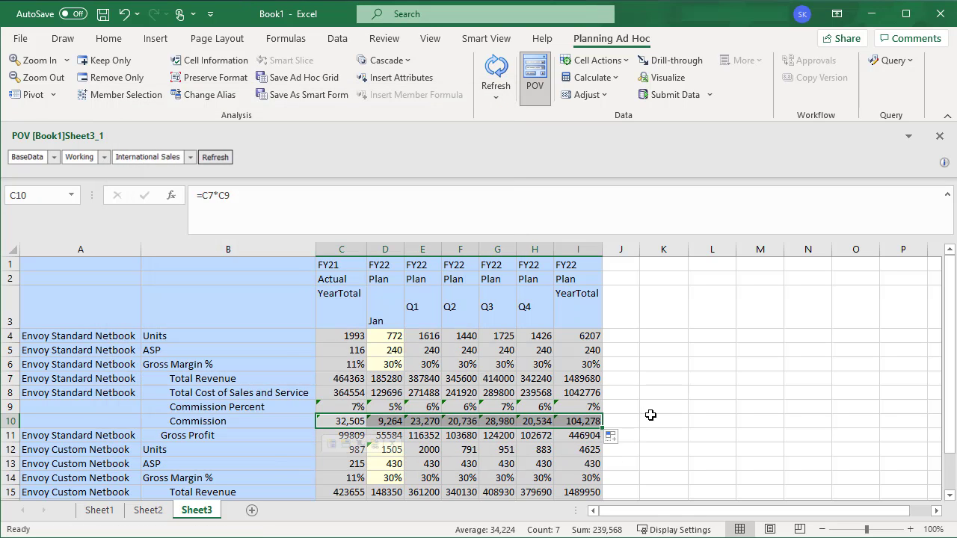
left_click(495, 71)
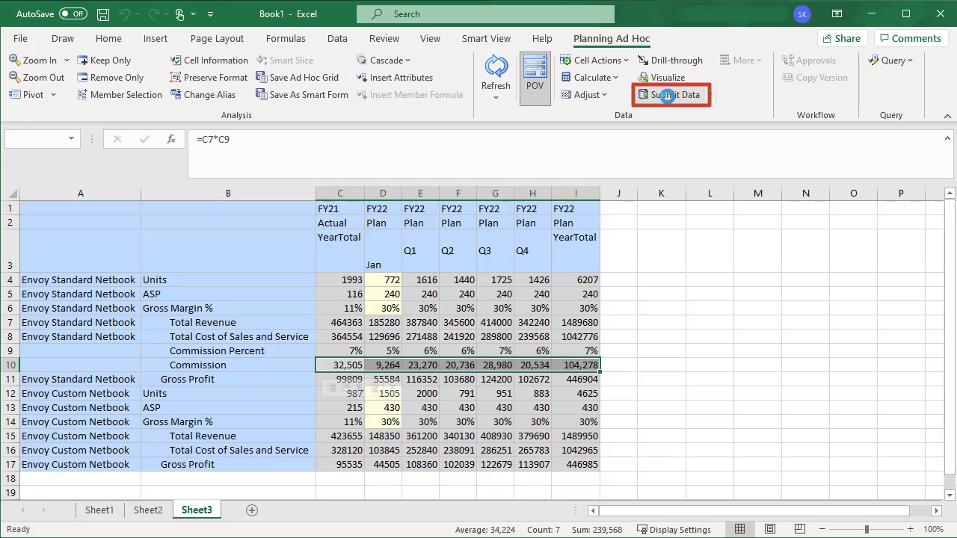
left_click(667, 94)
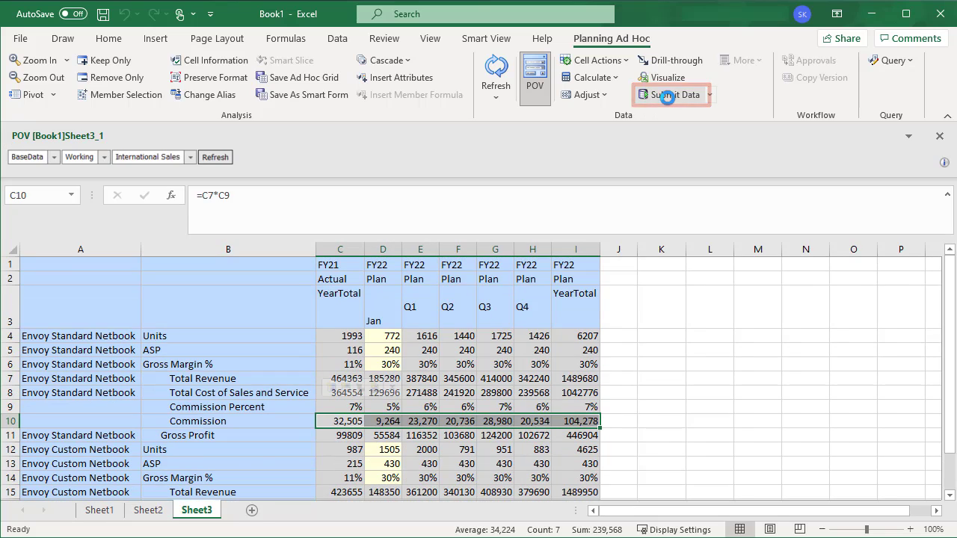
Step: Add 'Plan vs Actual' and 'Var%' headers in J1 and K1, filled down to row 3
left_click(650, 267)
type("Plan vs Actual")
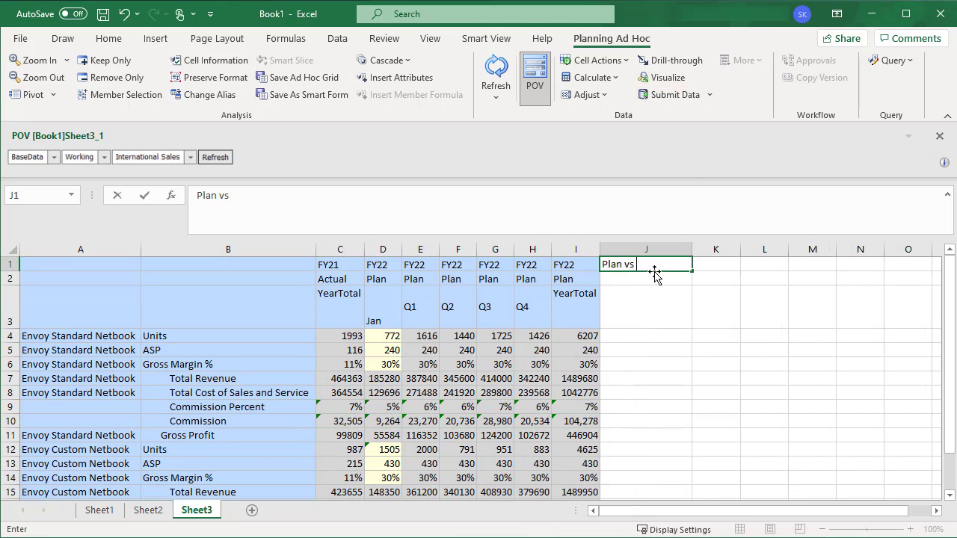
left_click(710, 271)
type("Var%")
left_click_drag(651, 265, 707, 327)
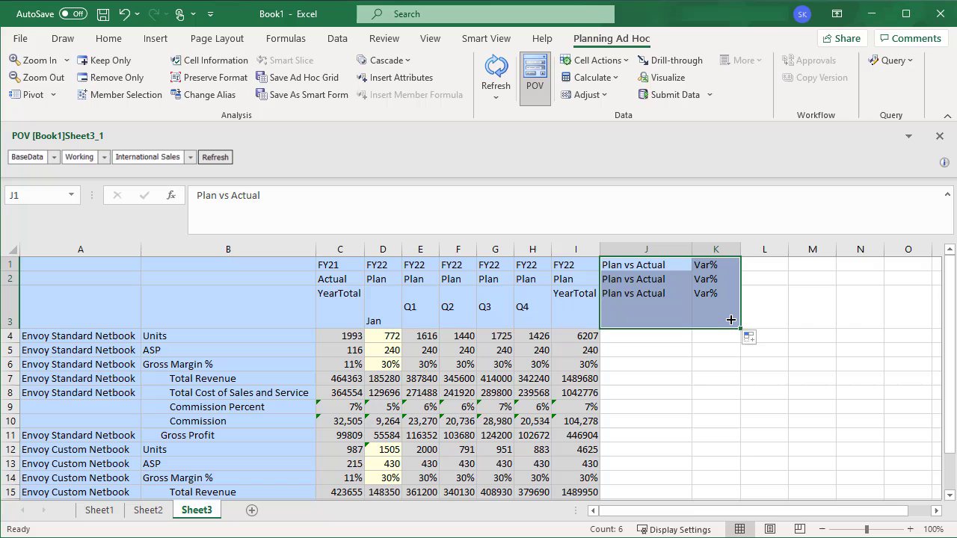
Step: Enter =I7-C7 in J7 for the Total Revenue plan-minus-actual difference
left_click(634, 379)
type("=")
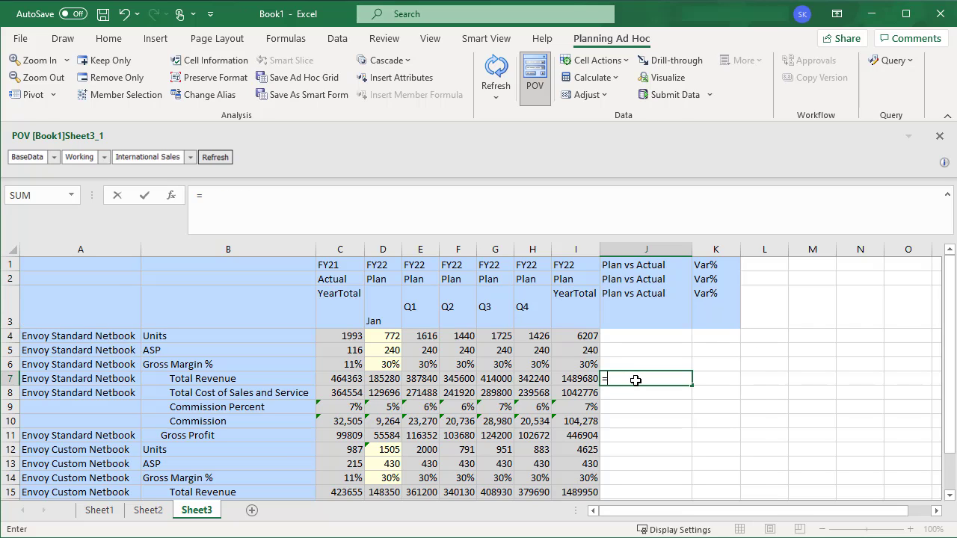
left_click(580, 382)
type("-")
left_click(343, 379)
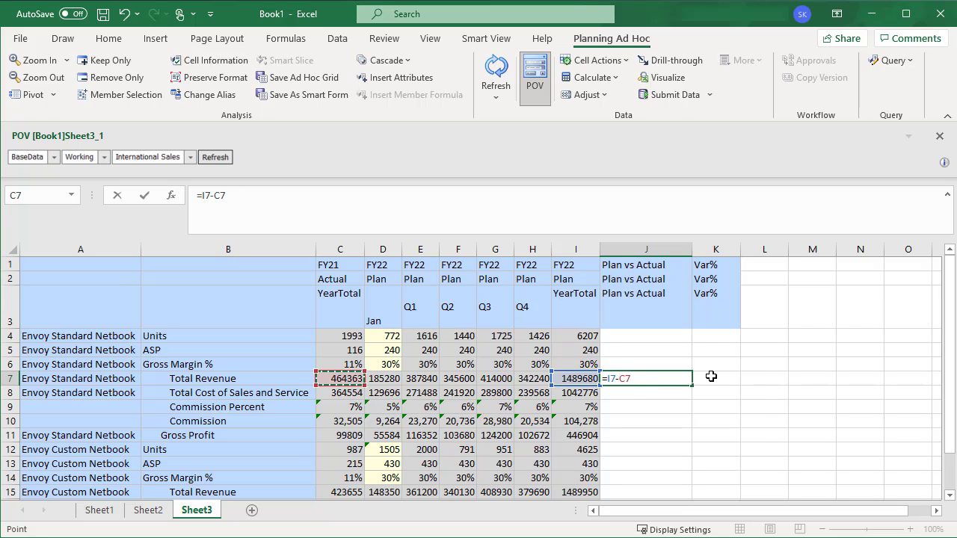
key("ctrl+Return")
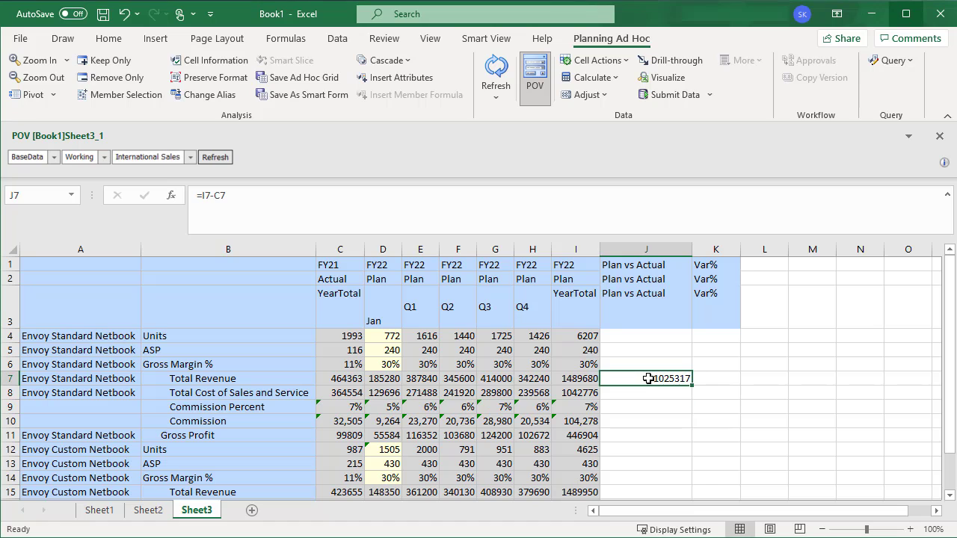
left_click(717, 378)
Step: Enter =J7/C7 in K7 and format J7 as Currency with symbol None (1,025,317)
type("=J7/C7")
key("Return")
right_click(647, 378)
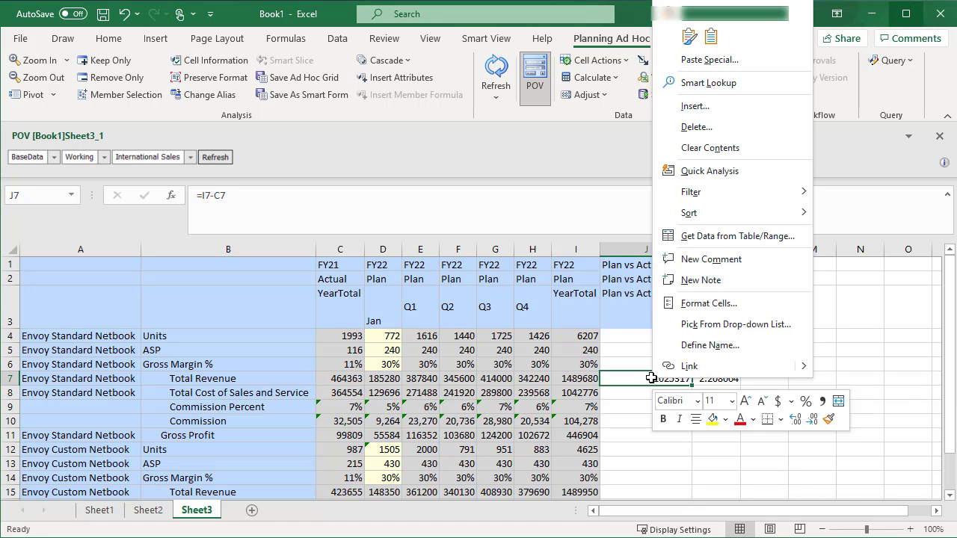
key("Escape")
key("ctrl+1")
left_click(418, 131)
left_click(738, 163)
left_click(546, 176)
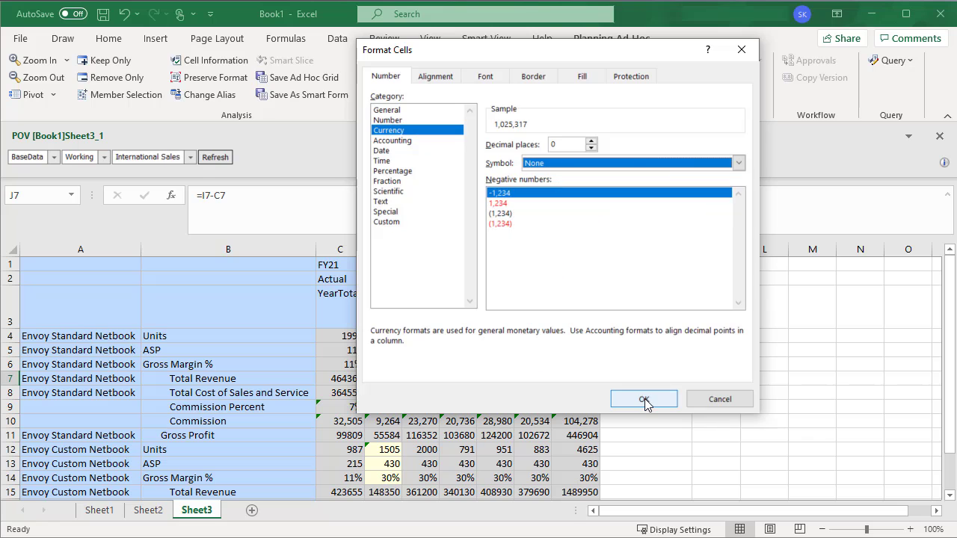
left_click(644, 399)
Step: Format K7 as Percentage with 0 decimal places, showing 221%
left_click(718, 378)
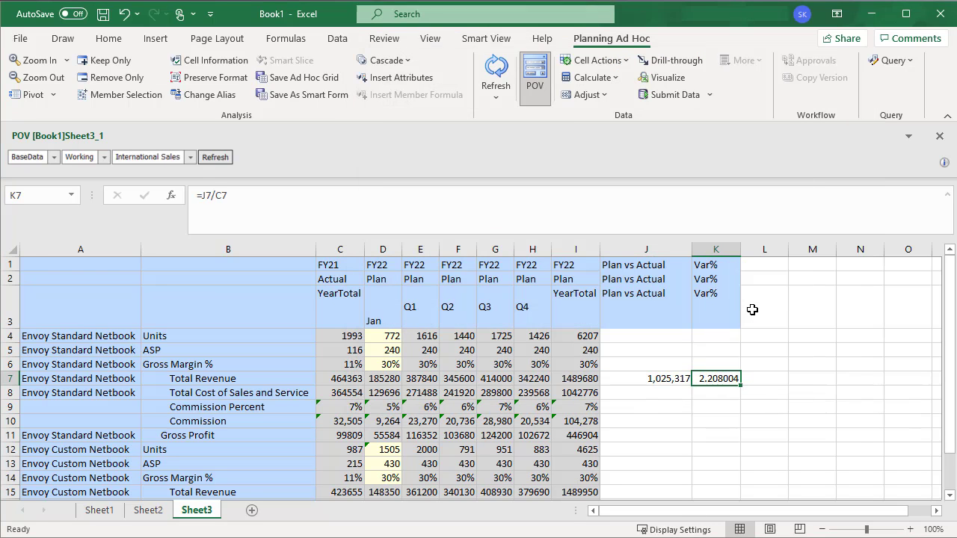
key("ctrl+1")
left_click(439, 183)
double_click(641, 160)
left_click(688, 409)
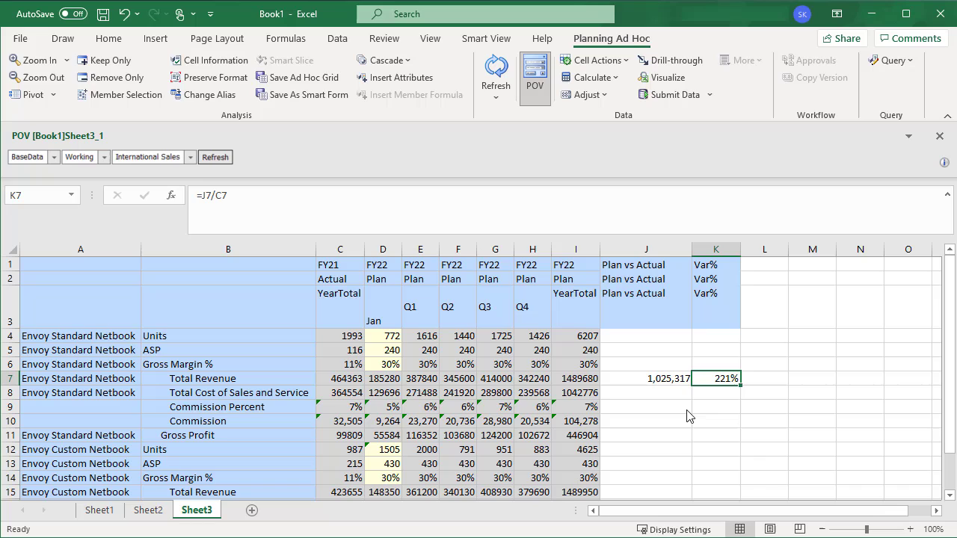
Step: Copy the J7 and K7 variance formulas into J8 and K8, giving 678,222 and 186%
left_click(643, 378)
key("ctrl+c")
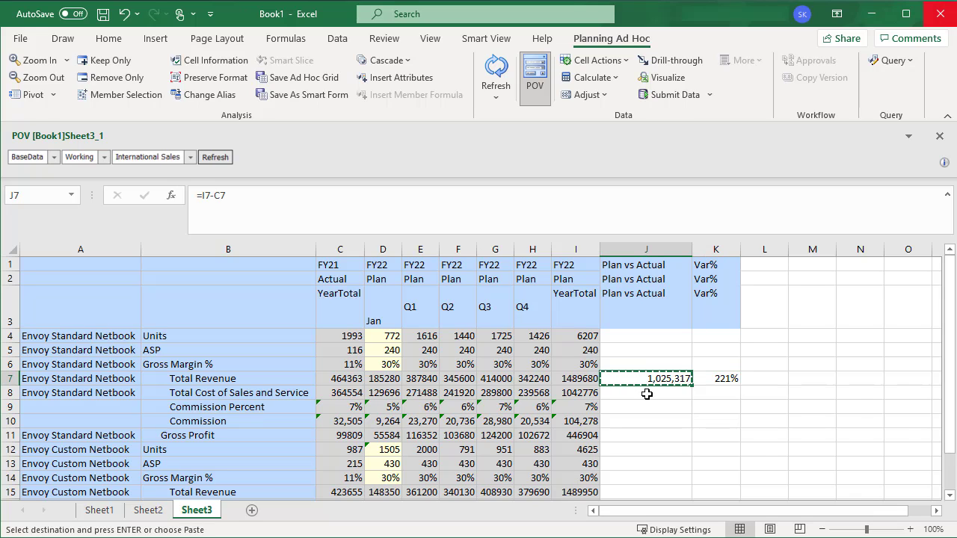
left_click(648, 394)
key("ctrl+v")
left_click(711, 379)
key("ctrl+c")
left_click(711, 393)
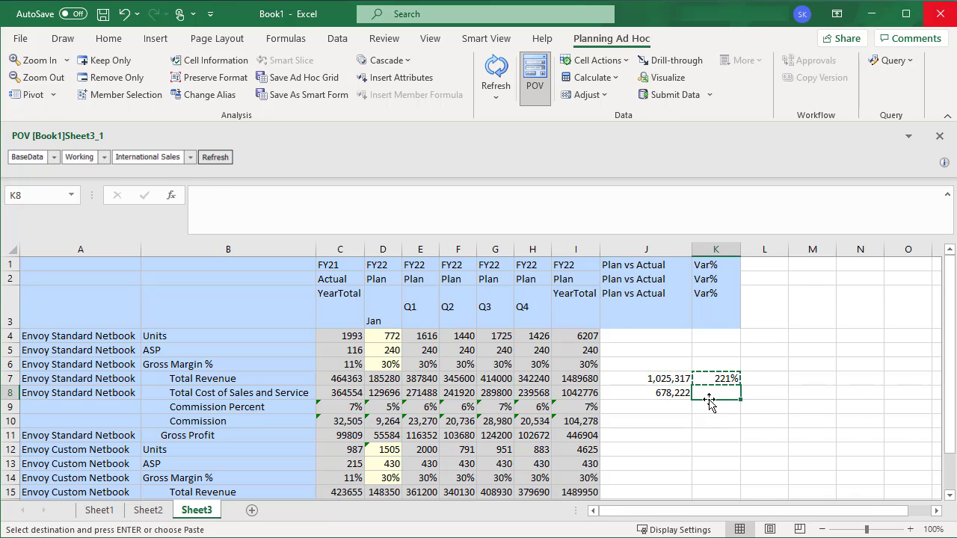
key("ctrl+v")
left_click(897, 490)
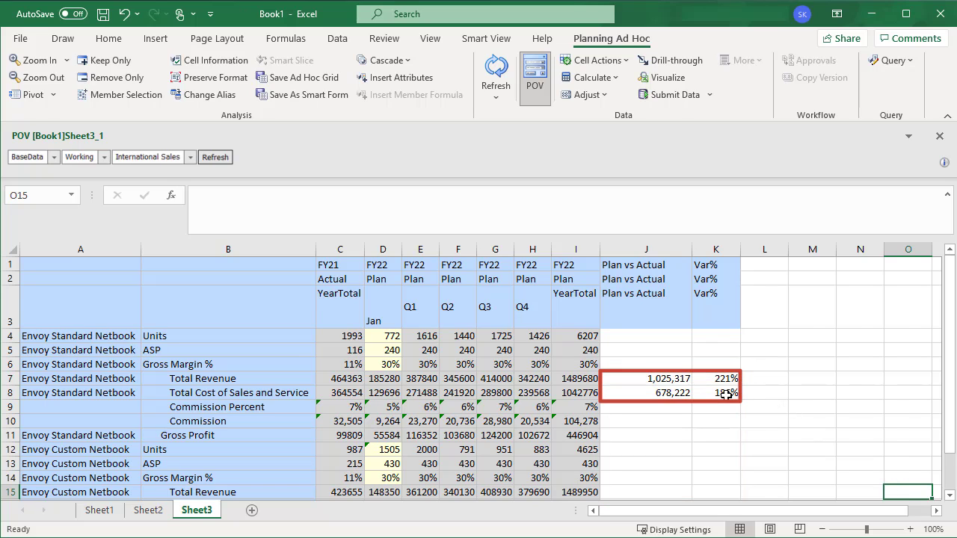
Step: Refresh the grid and submit data from the Planning Ad Hoc ribbon
left_click(495, 69)
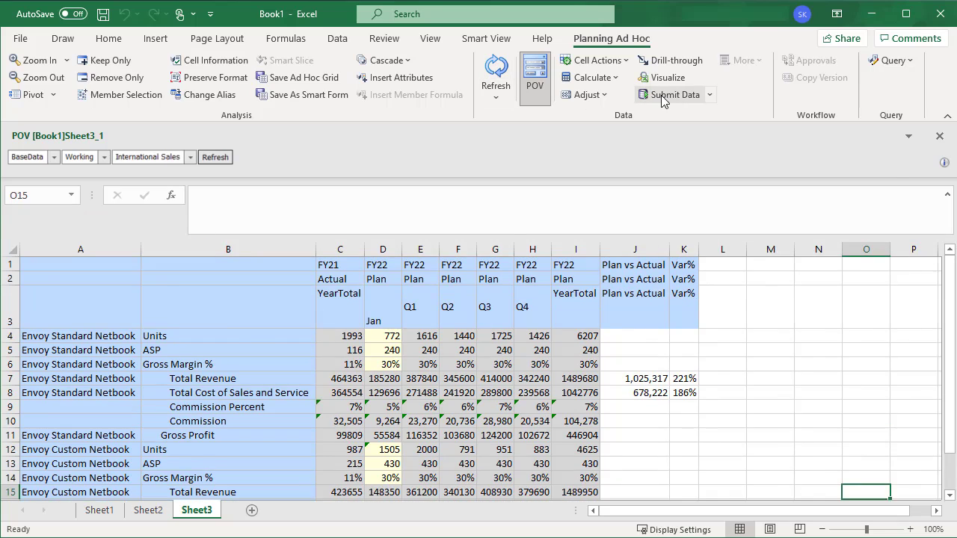
left_click(660, 95)
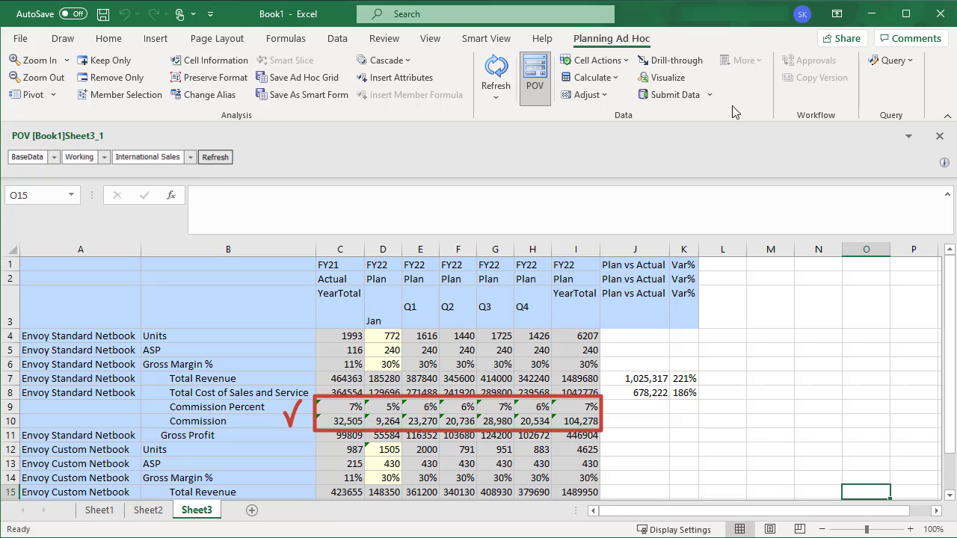
Step: Make the column headers C1:K3 bold and middle-aligned
left_click(109, 40)
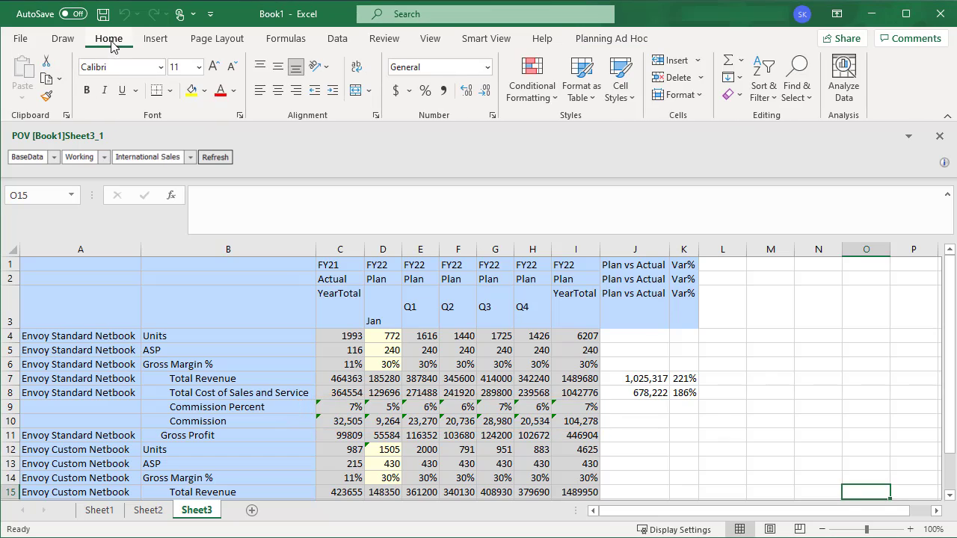
left_click_drag(335, 267, 673, 302)
left_click(87, 89)
left_click(277, 67)
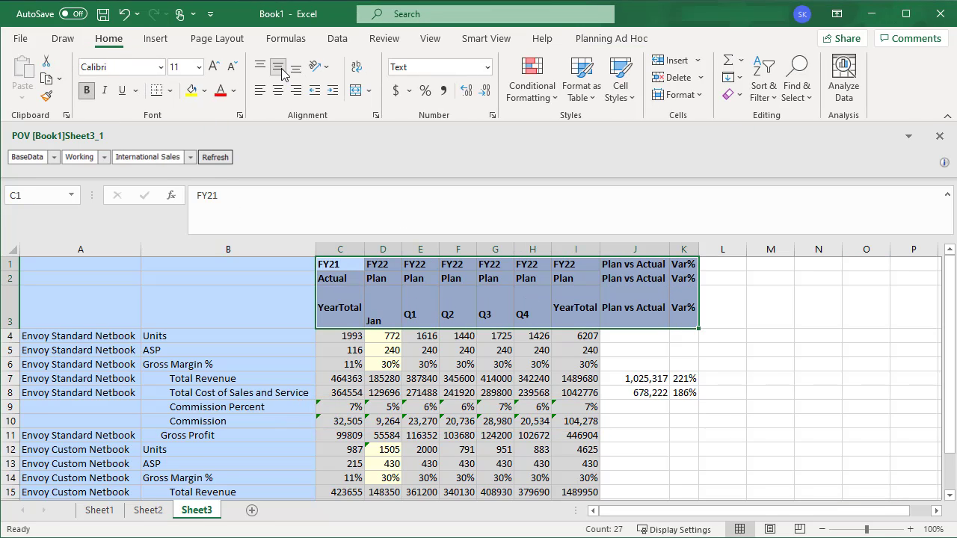
Step: Make the row labels A4:B17 bold and left-aligned
left_click_drag(75, 336, 199, 448)
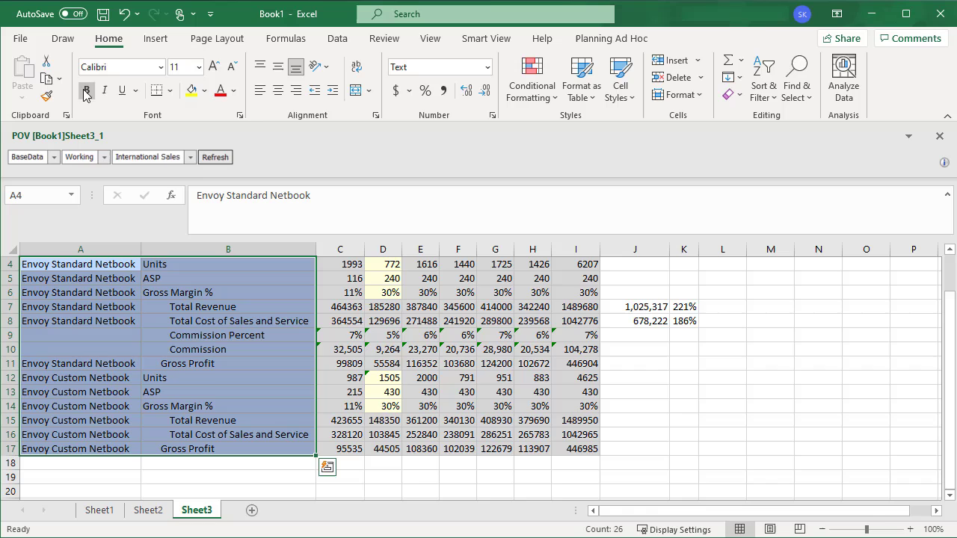
left_click(87, 91)
left_click(260, 89)
scroll(606, 276, "up", 1)
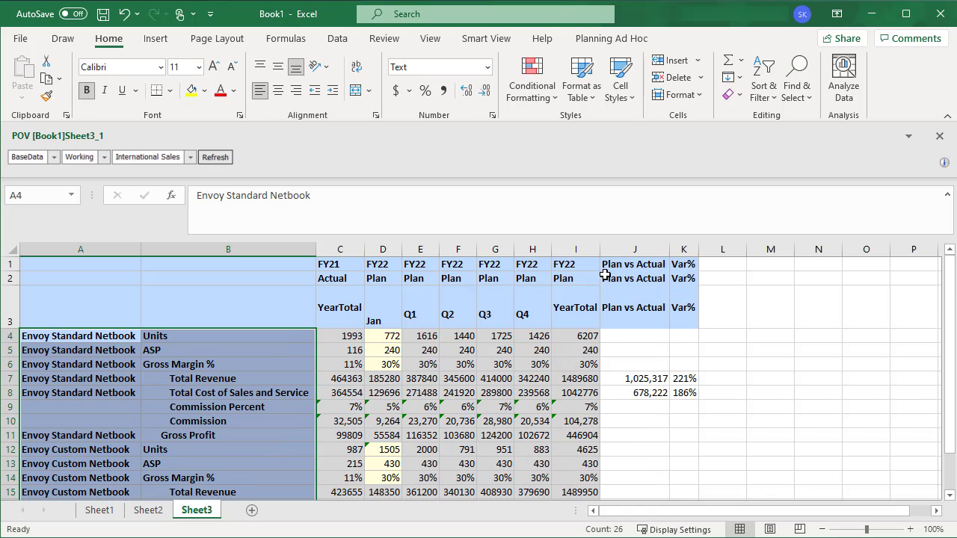
left_click(611, 38)
Step: Save the grid as Smart Form 'Revenue Plan Products (SF3)' in the Plan folder with formatting
left_click(266, 95)
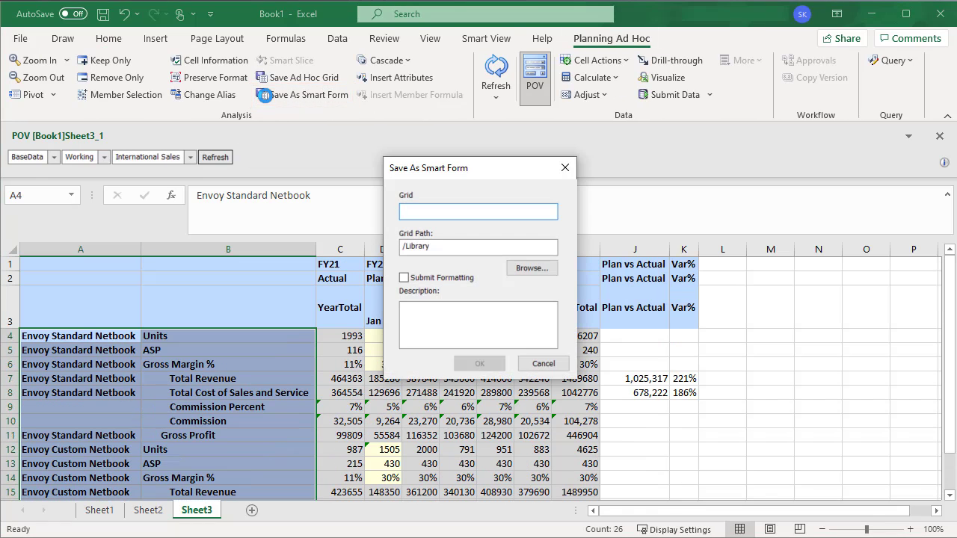
type("Revenue Plan Products")
type("(SF3)")
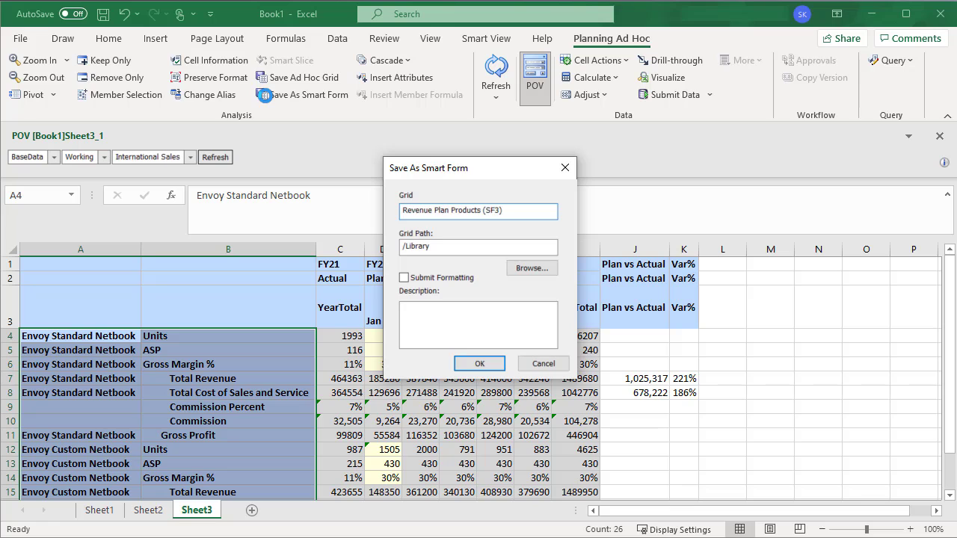
left_click(530, 267)
left_click(432, 247)
left_click(422, 349)
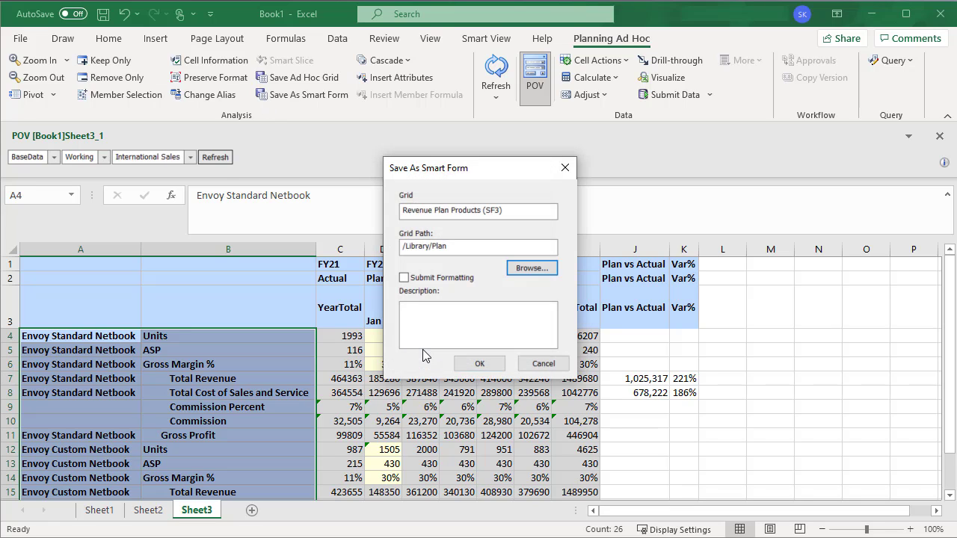
left_click(405, 277)
left_click(481, 364)
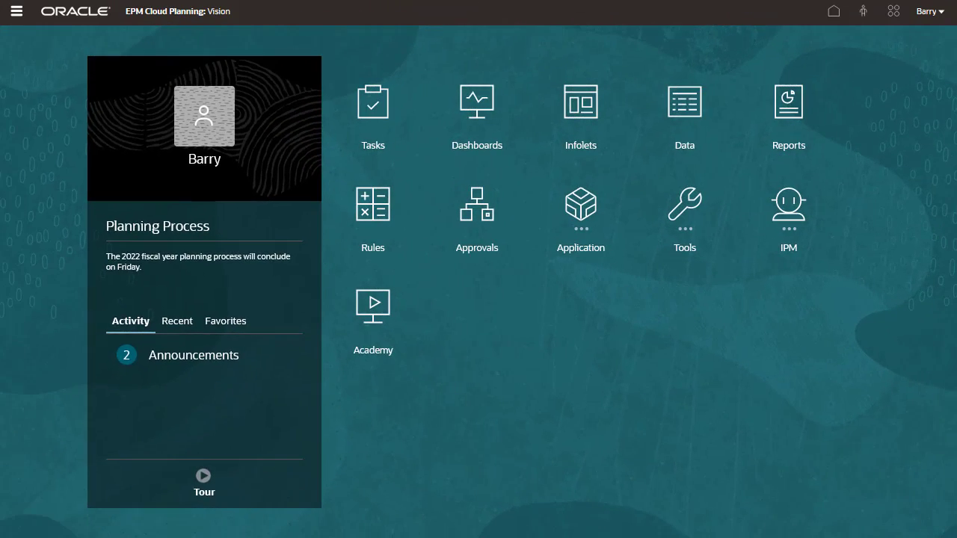
Step: In EPM Planning, filter the Data Entry forms to Smart Forms and expand the Plan folder
left_click(696, 118)
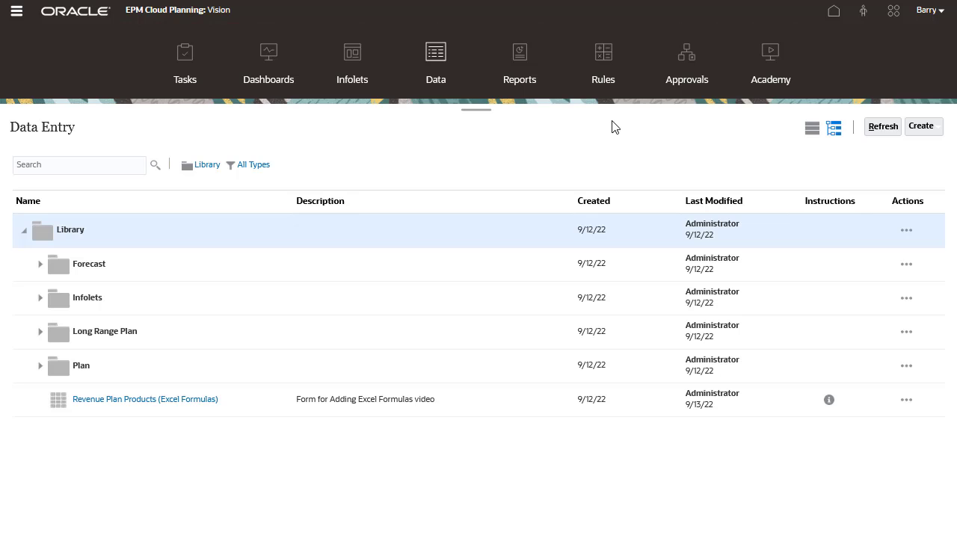
left_click(254, 165)
left_click(297, 259)
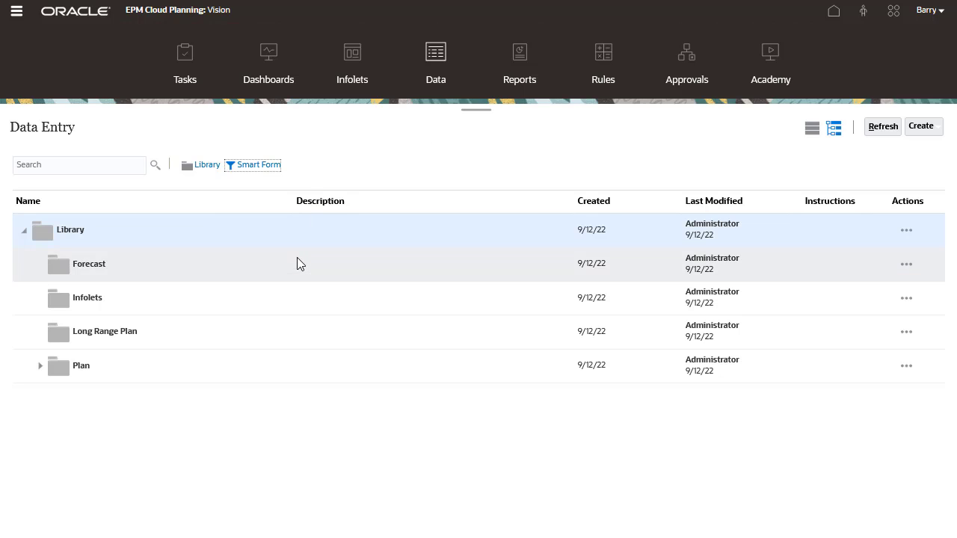
left_click(40, 366)
left_click(132, 470)
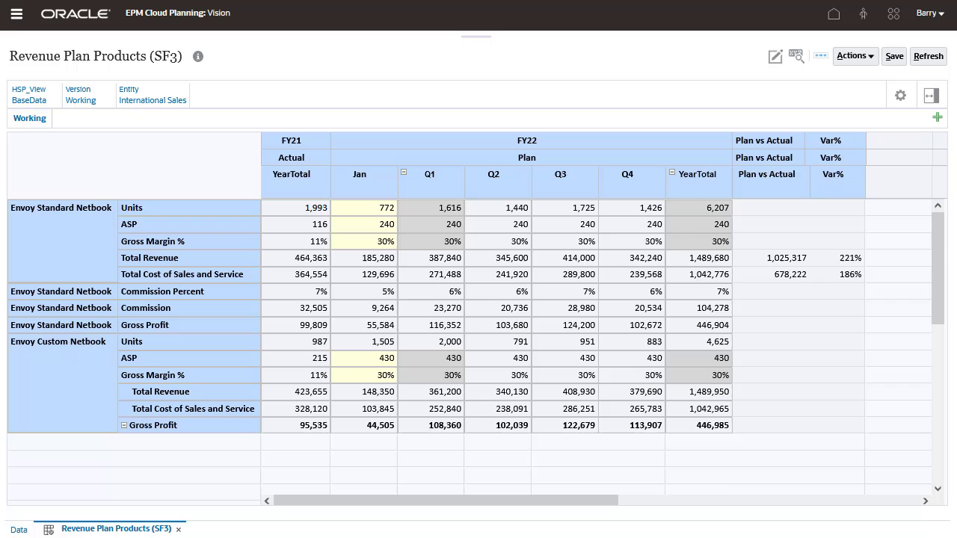